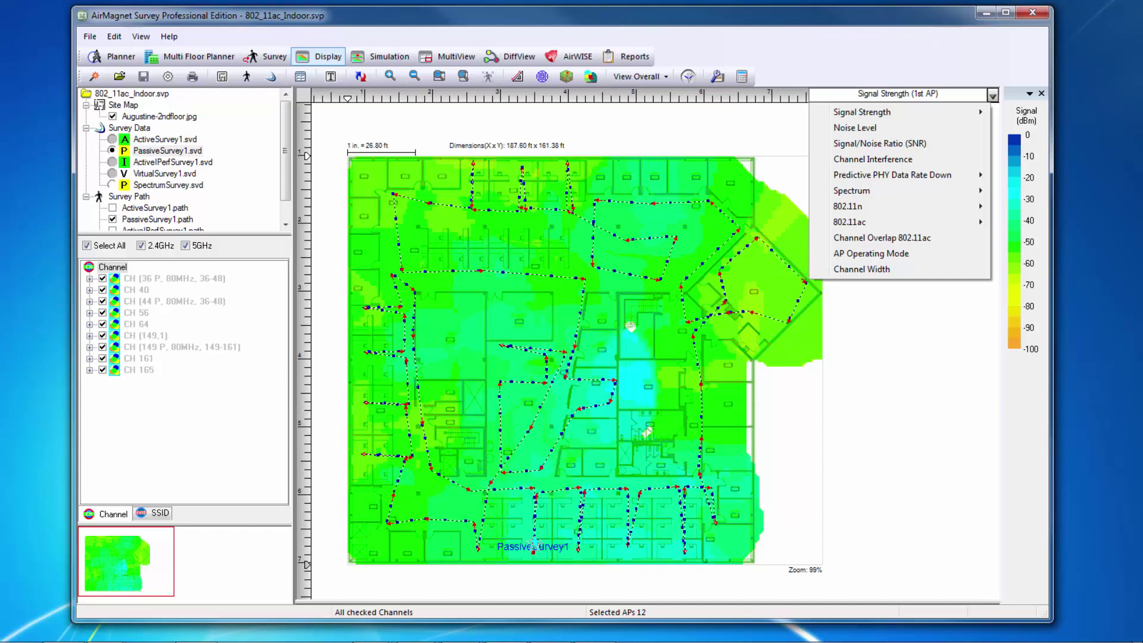
Display Signal Strength (2nd AP), then Signal Strength (3rd AP) on the PassiveSurvey1 heat map
key(Right)
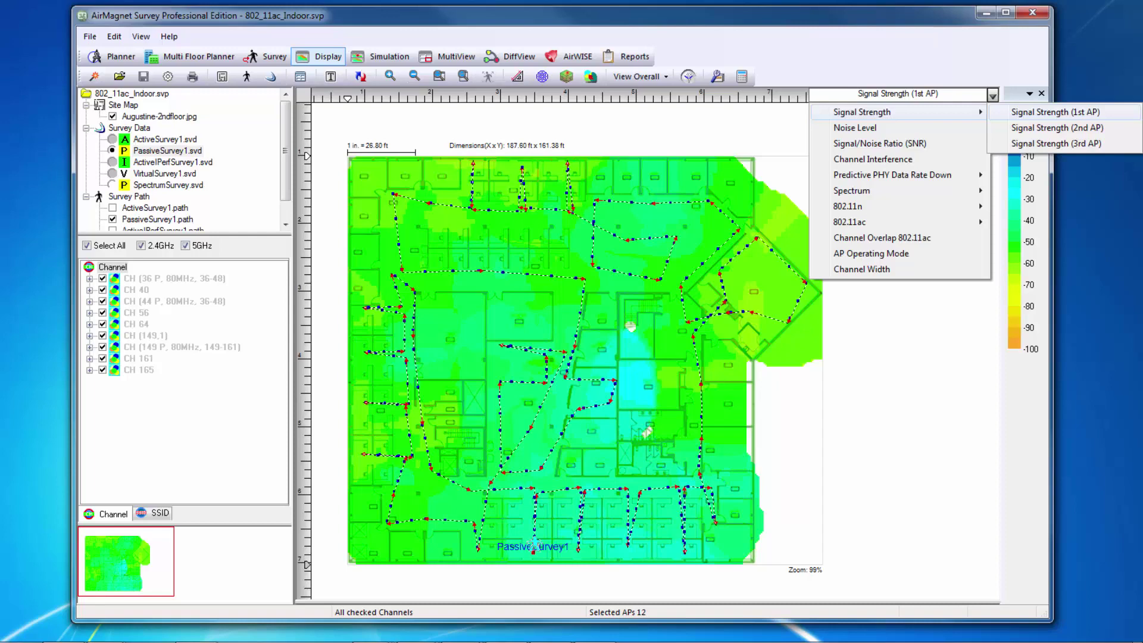
click(1056, 128)
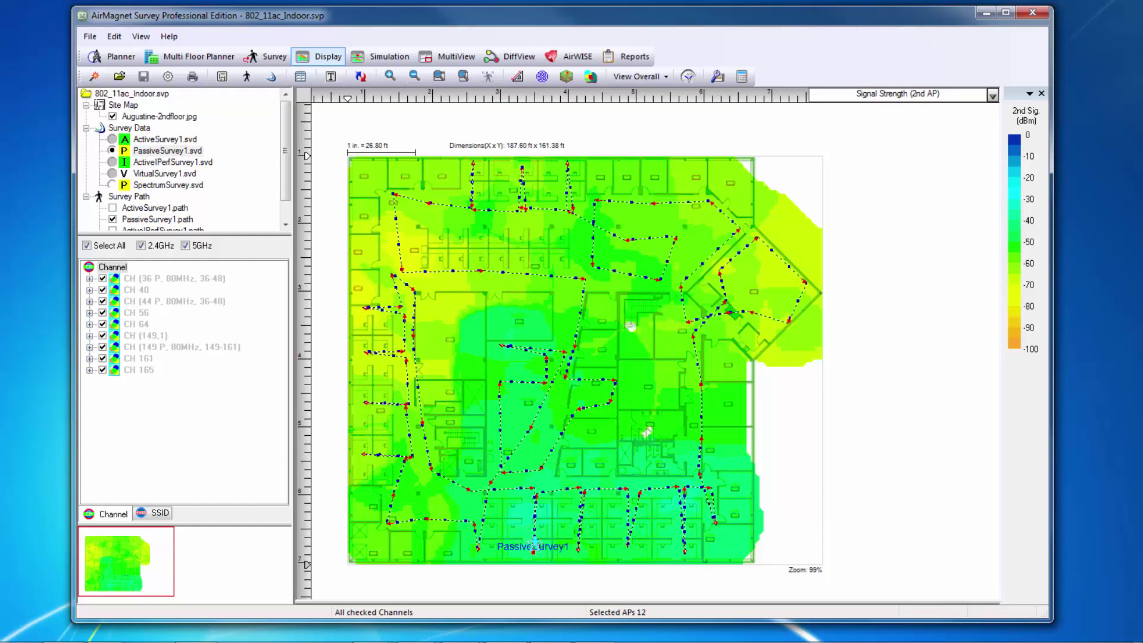
click(992, 95)
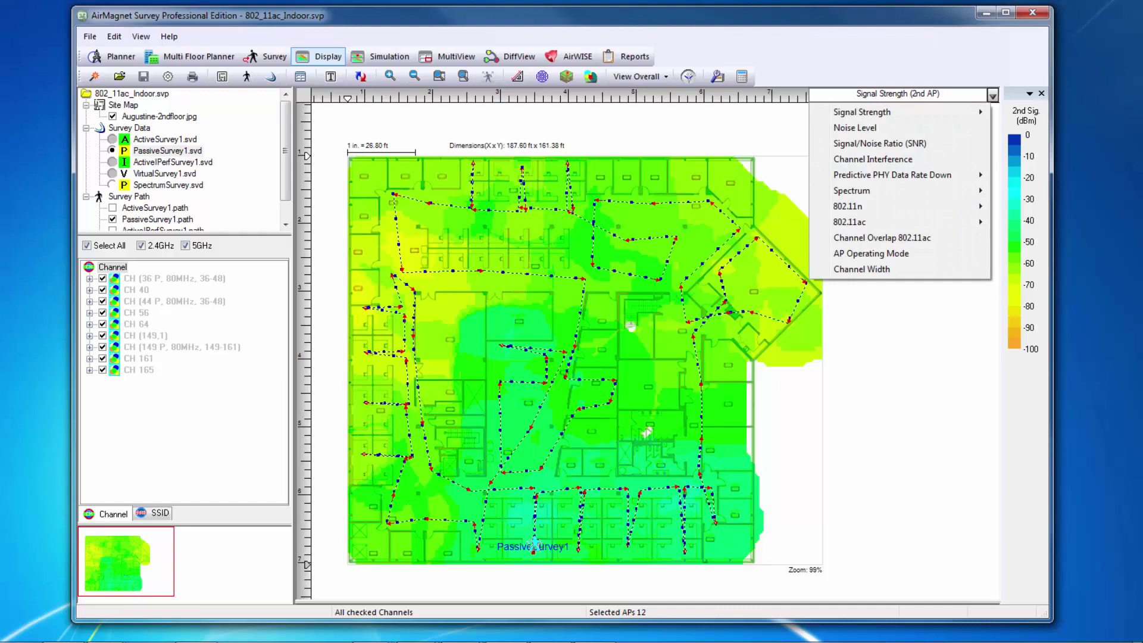
mouse_move(904, 112)
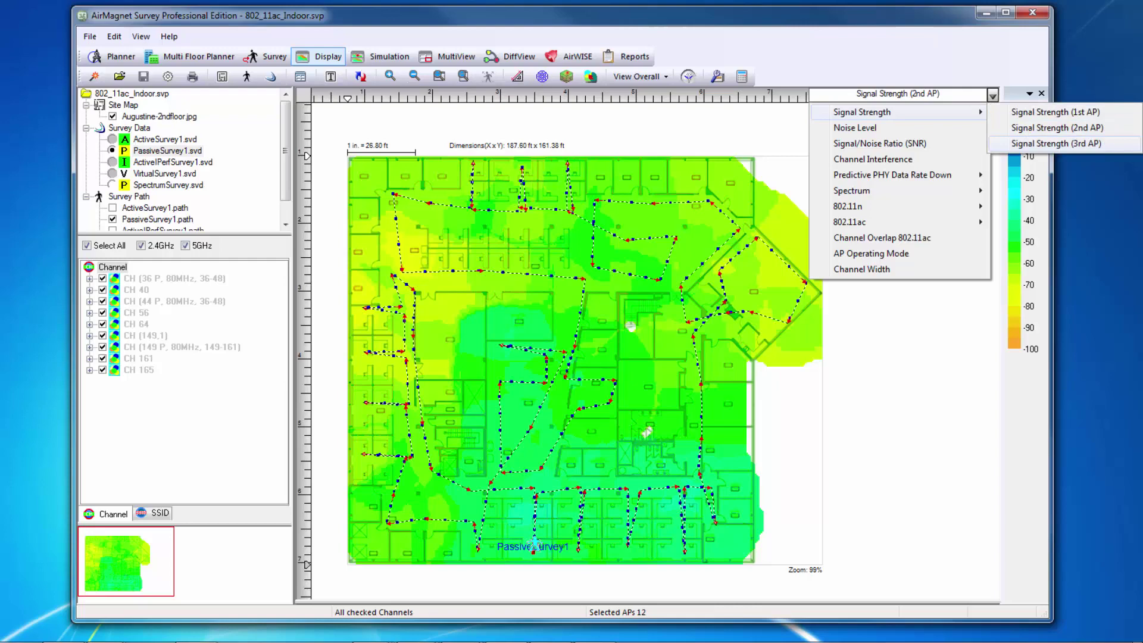
click(1056, 143)
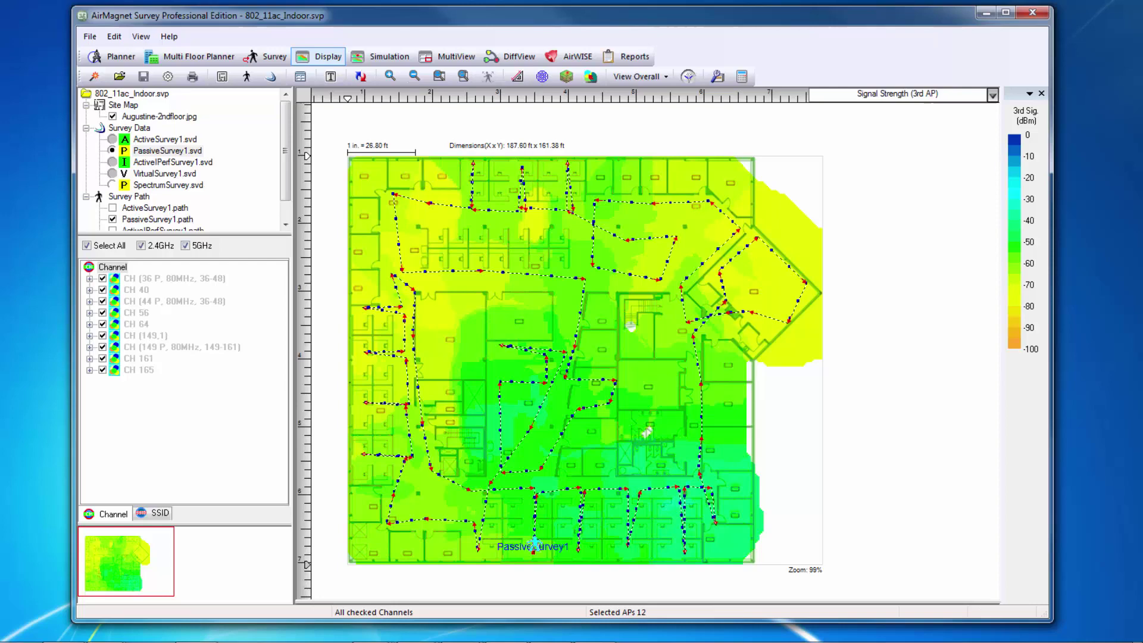
Switch the PassiveSurvey1 map to Noise Level, then to Signal/Noise Ratio (SNR) with its 0–100 dB legend
click(992, 95)
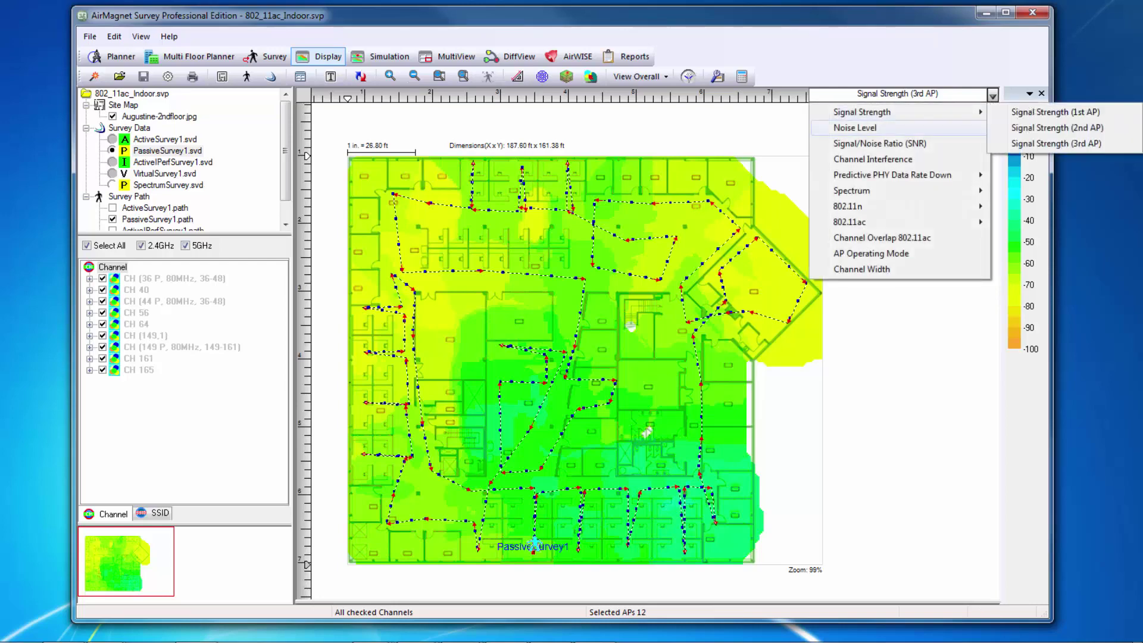
click(855, 128)
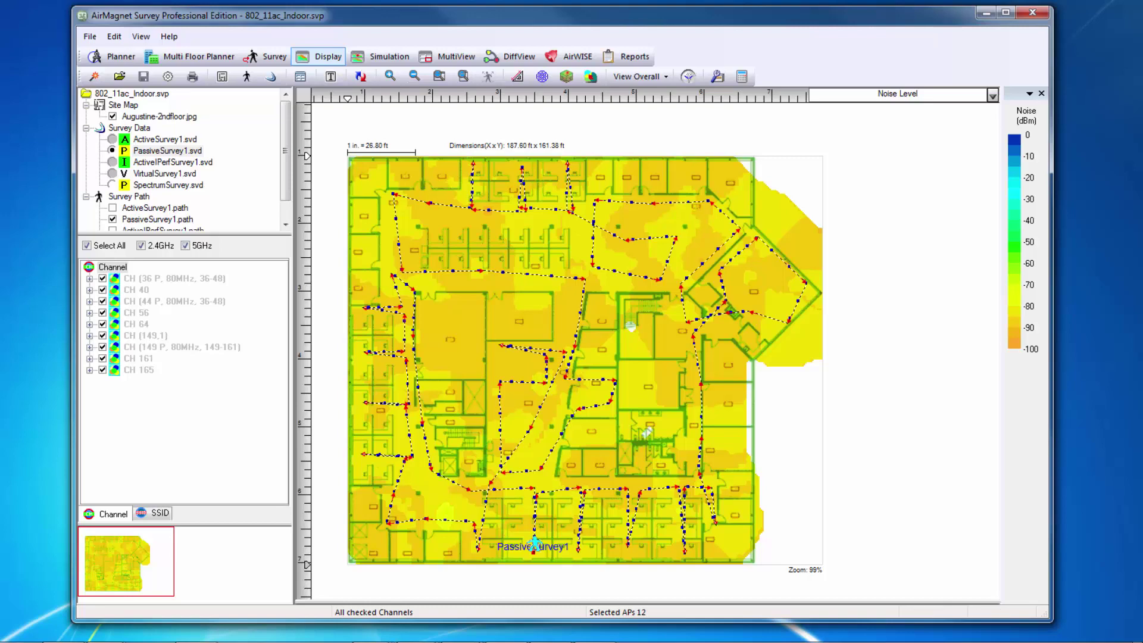
click(992, 95)
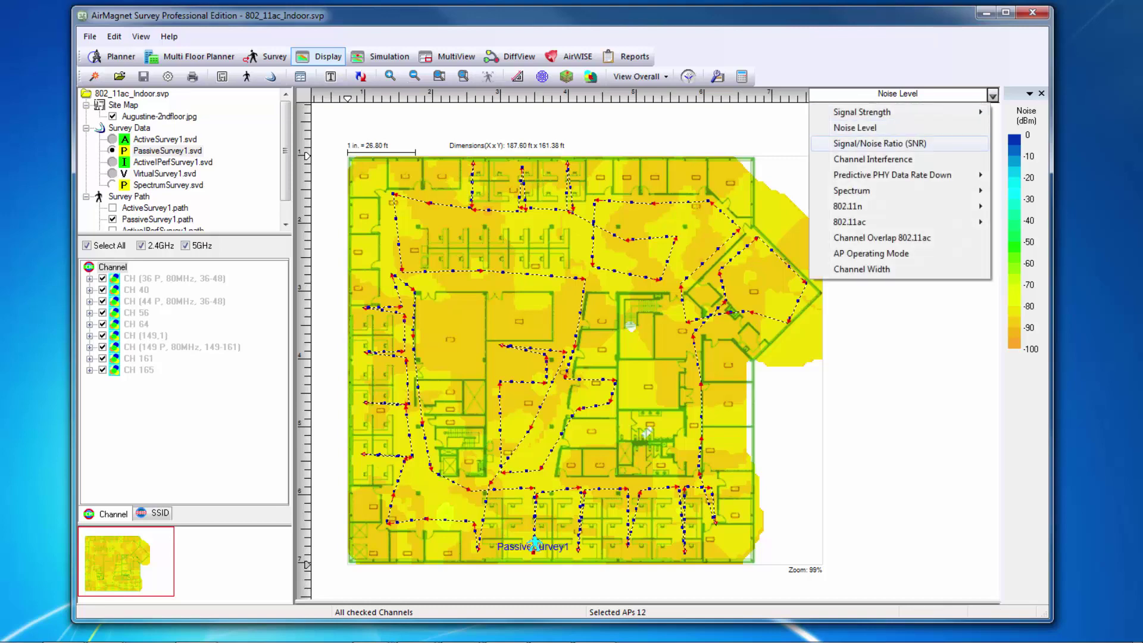
click(880, 144)
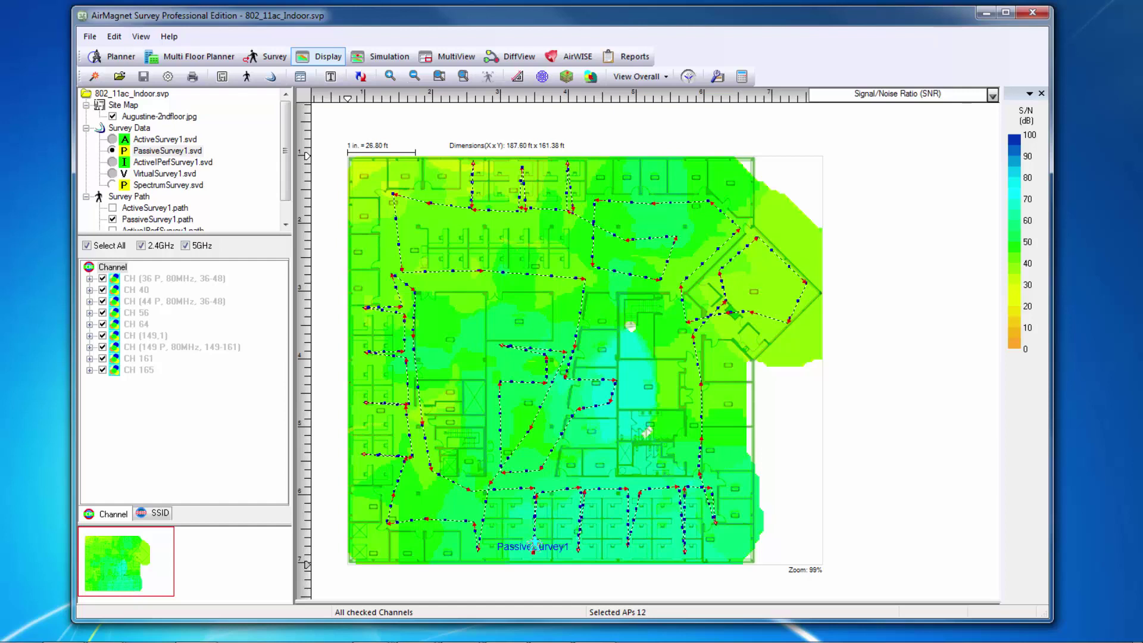
Show the Channel Interference heat map, then bring up the heat map type list again
click(993, 96)
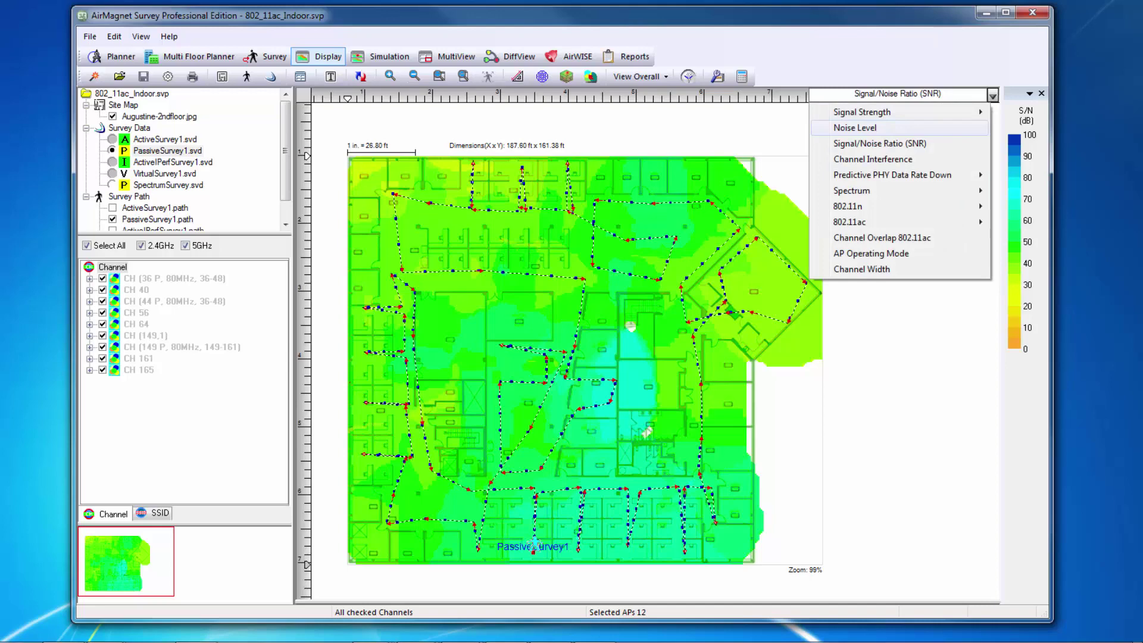
click(873, 159)
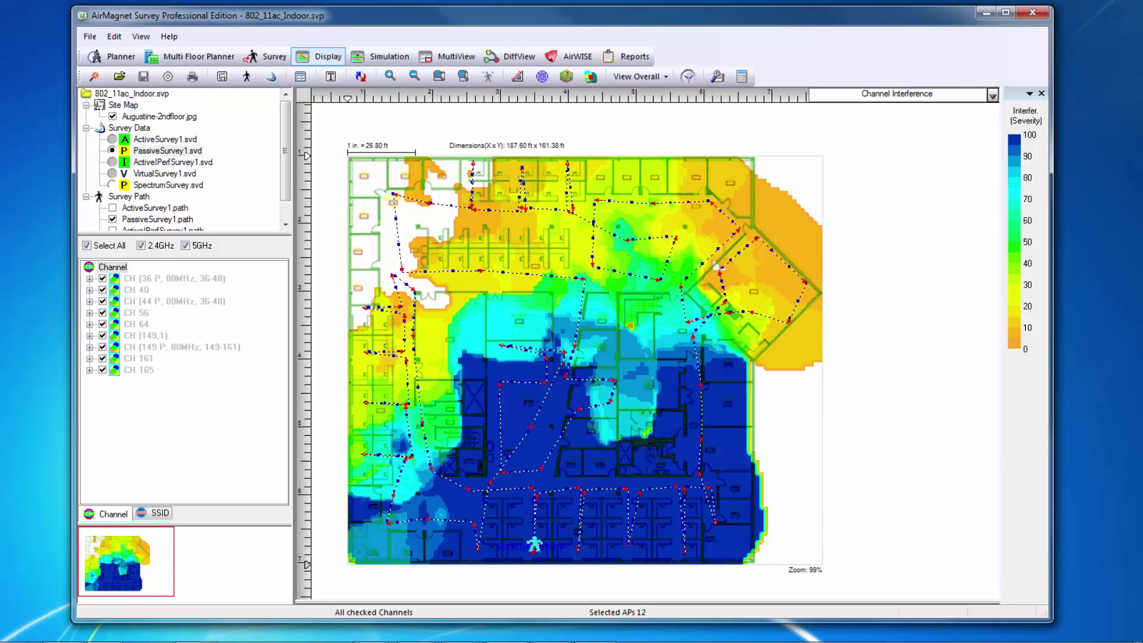
click(992, 95)
Show Predictive PHY Data Rate Downlink maps for the 1st, 2nd and 3rd AP, then reveal the Spectrum options
mouse_move(893, 175)
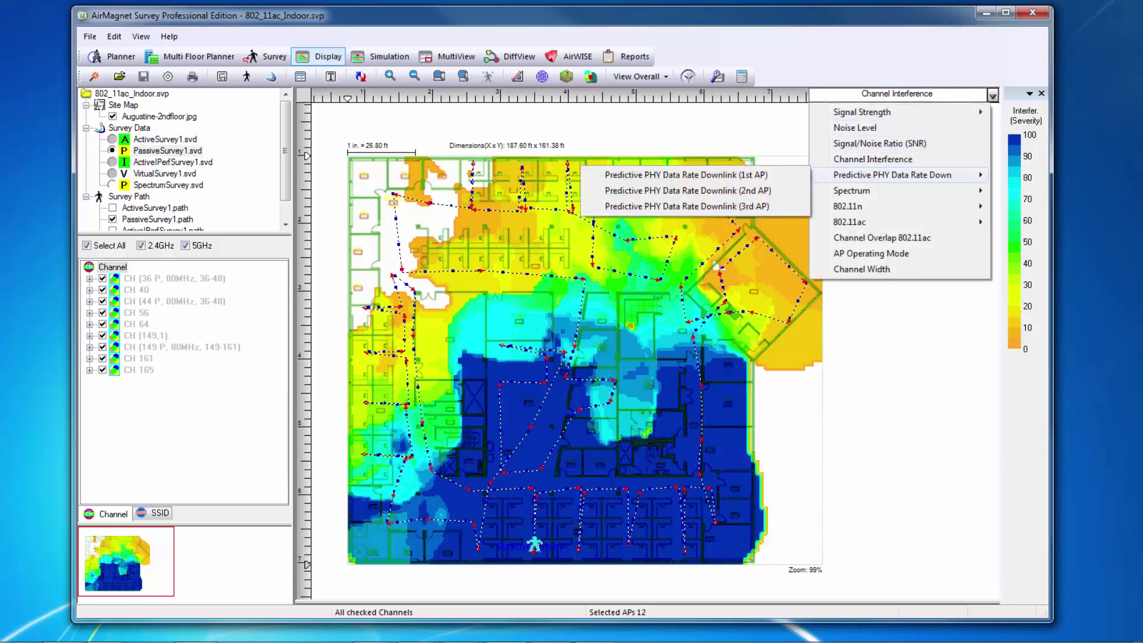
click(686, 174)
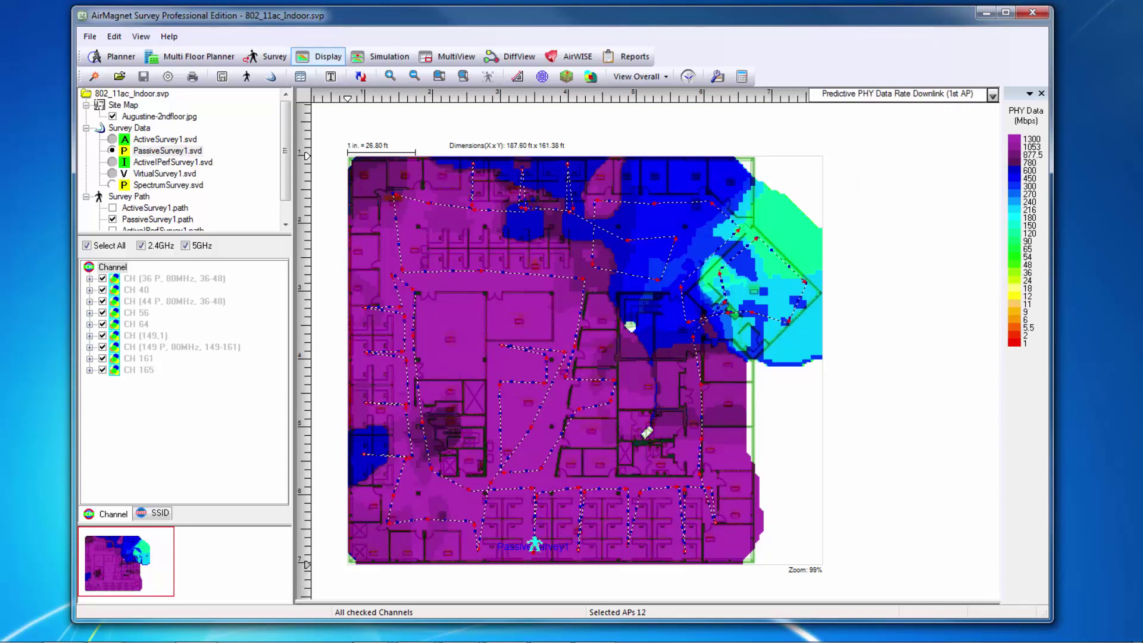
click(992, 95)
mouse_move(893, 174)
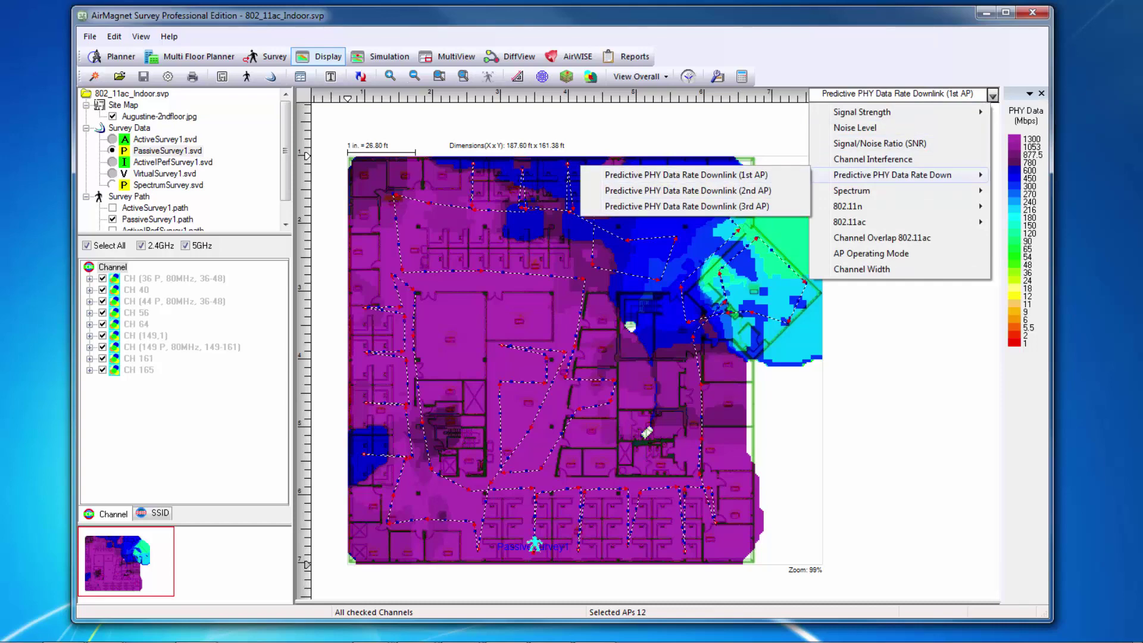
click(688, 190)
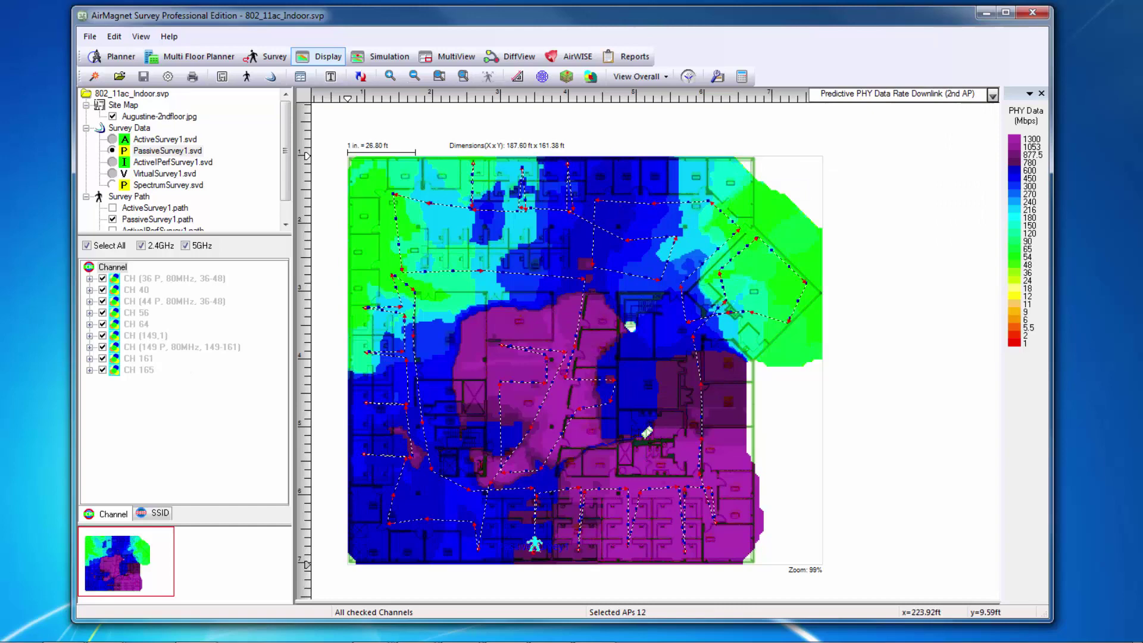
click(993, 95)
mouse_move(893, 175)
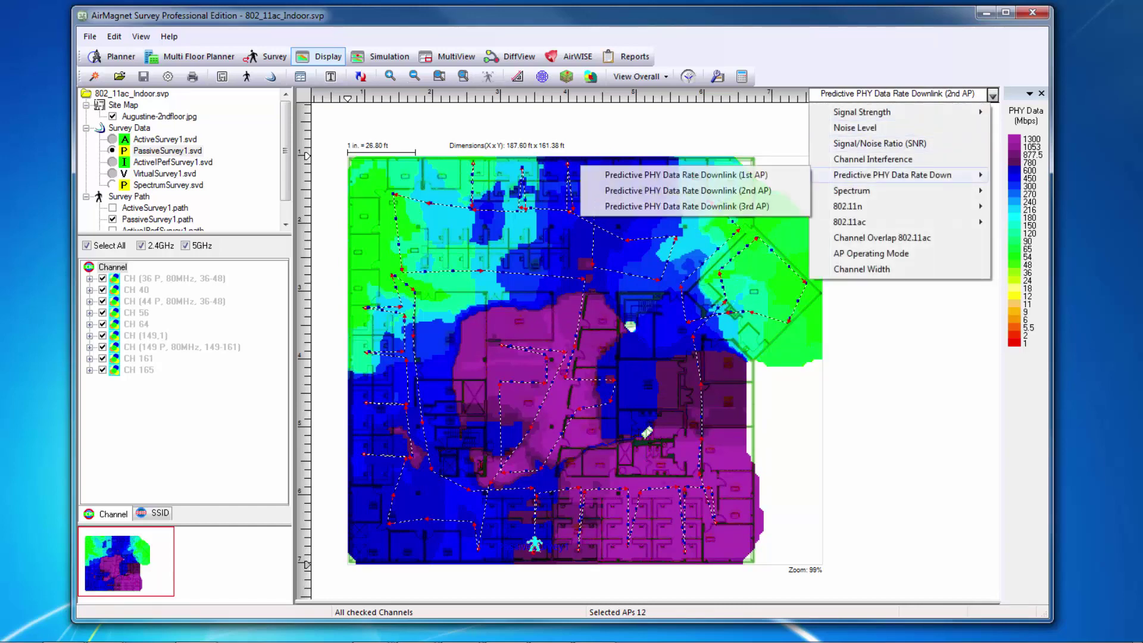
click(687, 206)
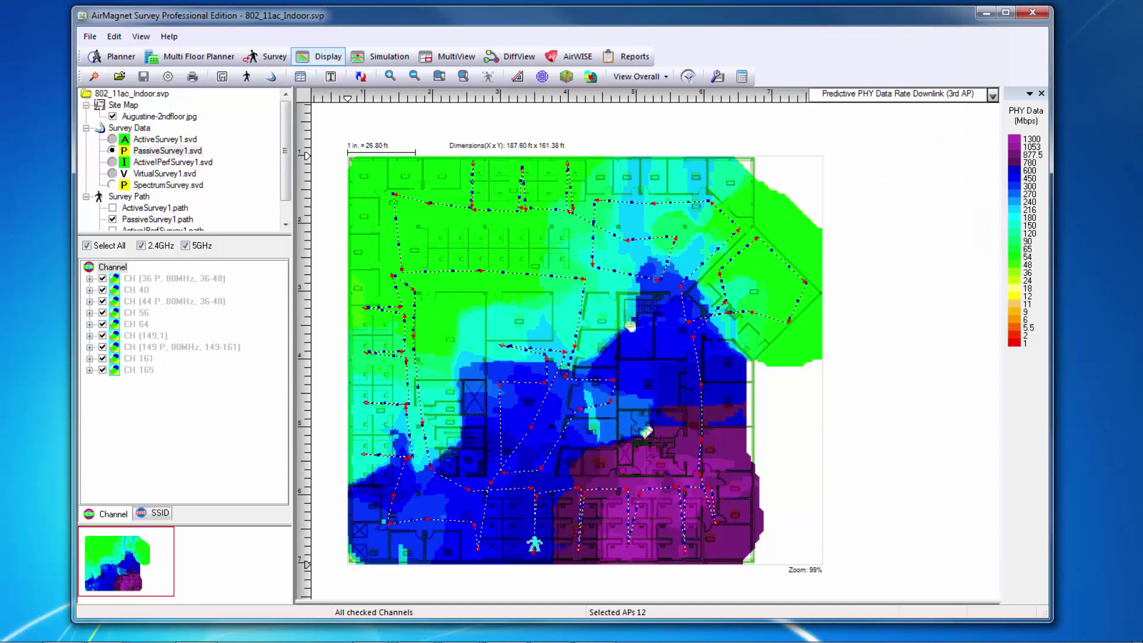
click(993, 96)
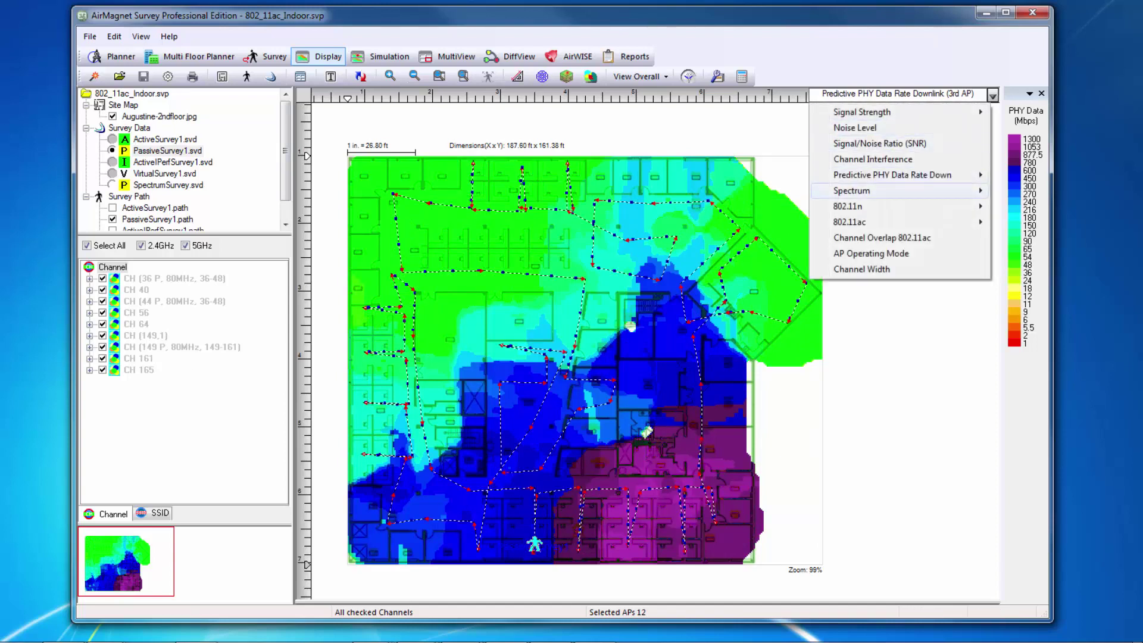
mouse_move(881, 190)
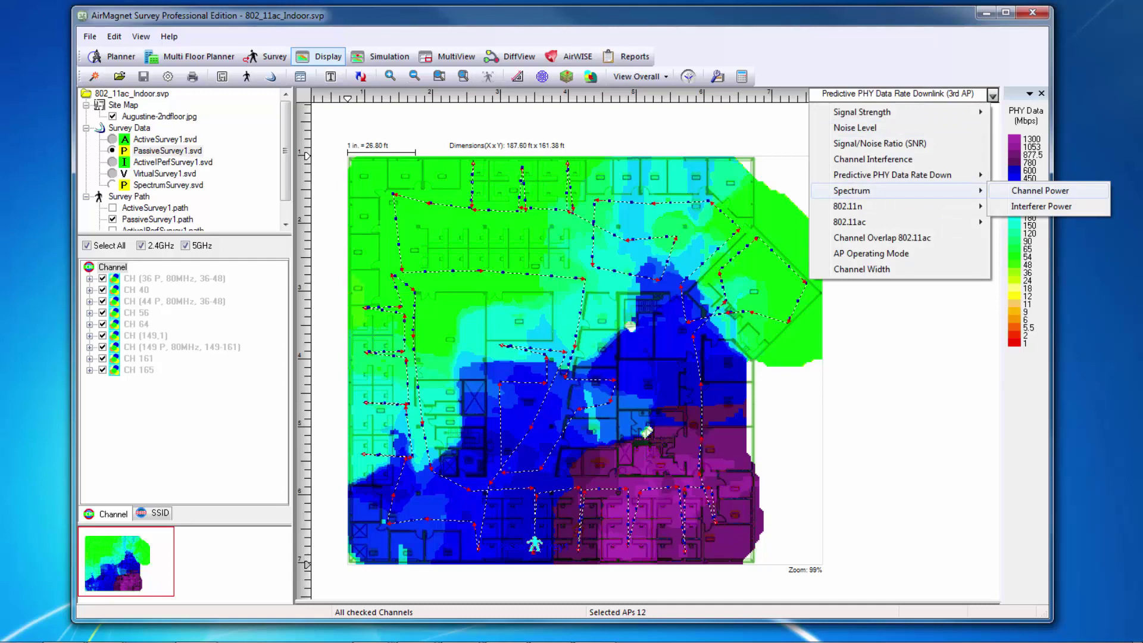
Display the SpectrumSurvey data as a Spectrum Channel Power map, then reopen the heat map types
click(1040, 190)
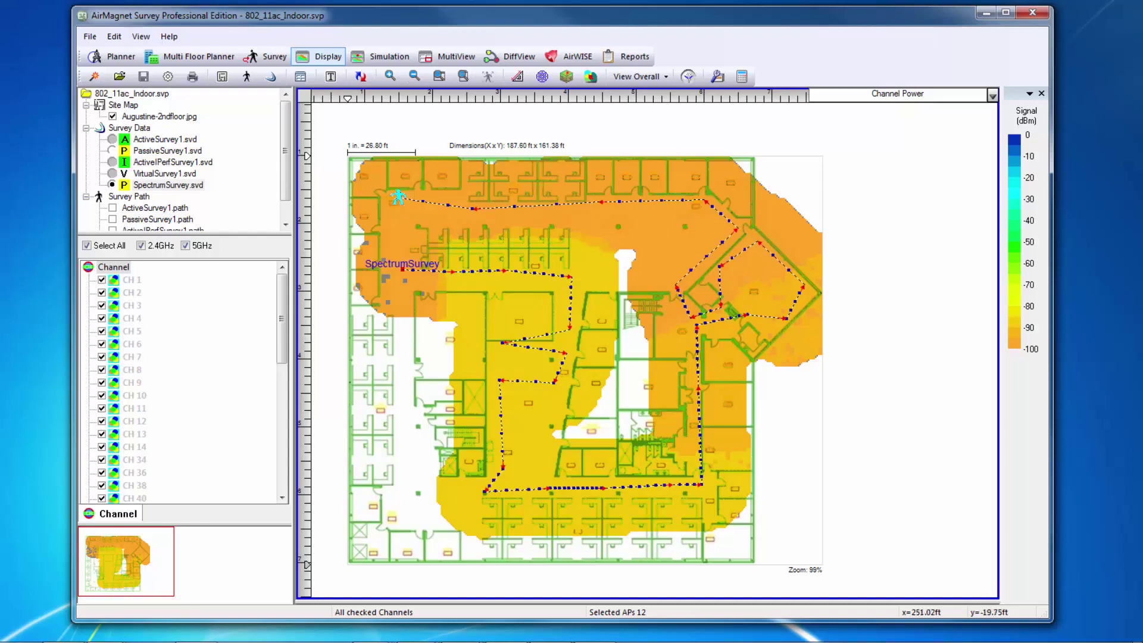
click(991, 95)
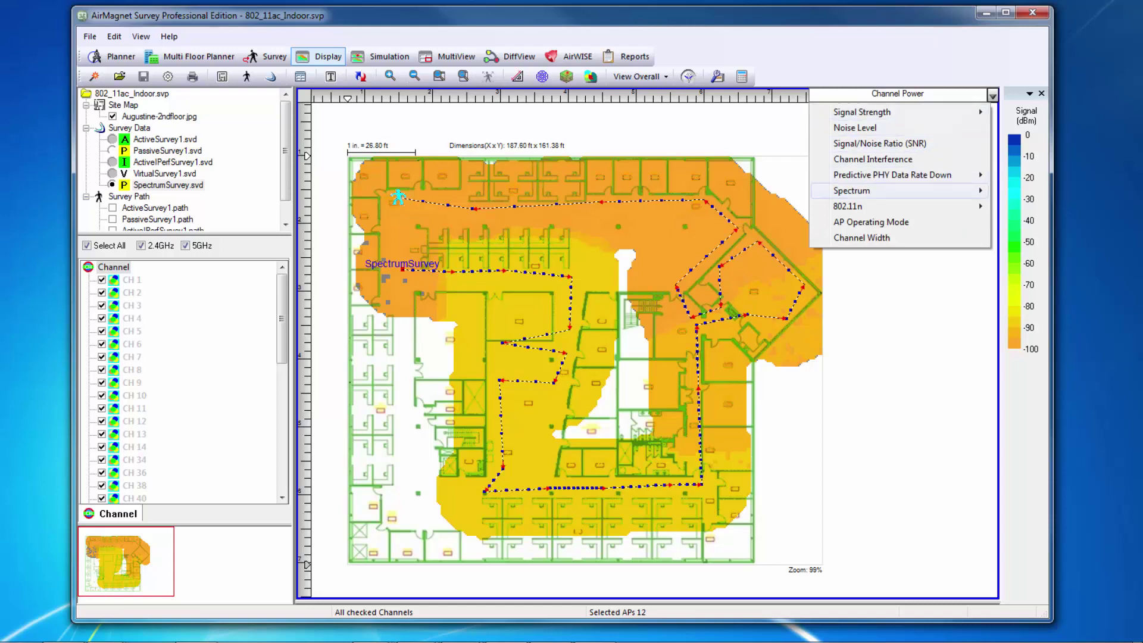
Show Interferer Power for Bluetooth, Digital Cordless Phones, Motion Detector and Non-Bluetooth Wireless Mouse in turn
mouse_move(882, 191)
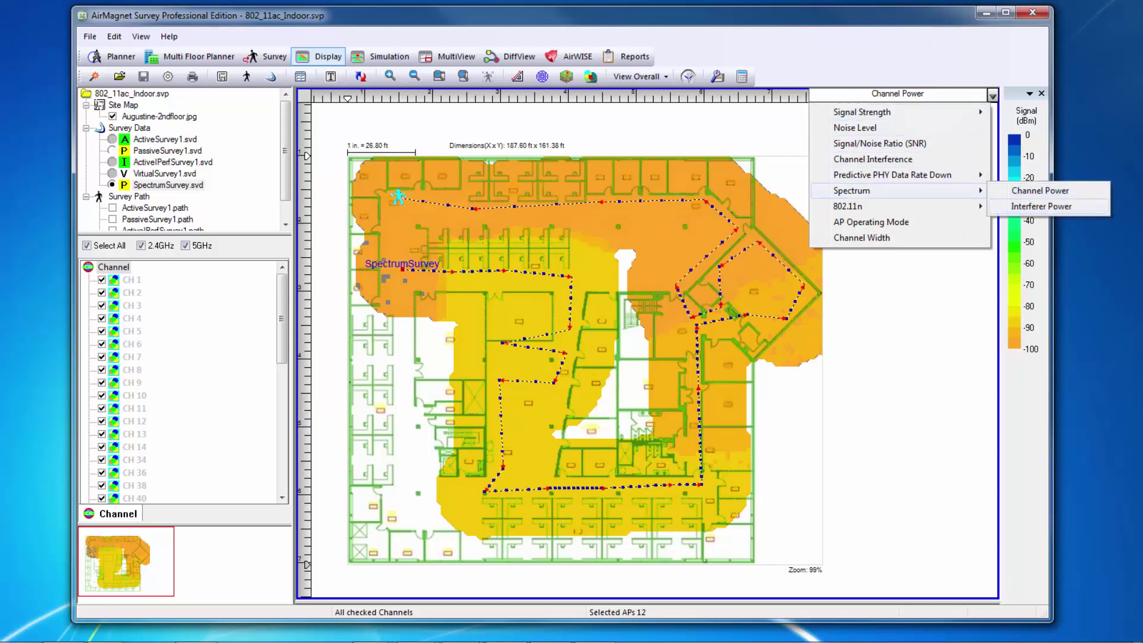
click(1041, 206)
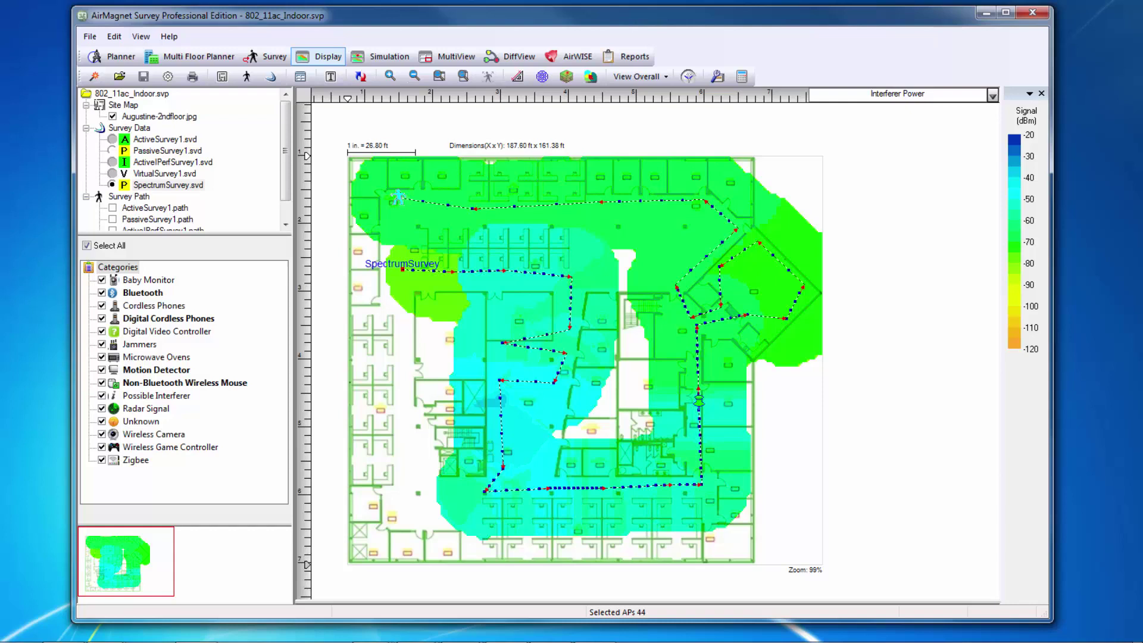
click(143, 292)
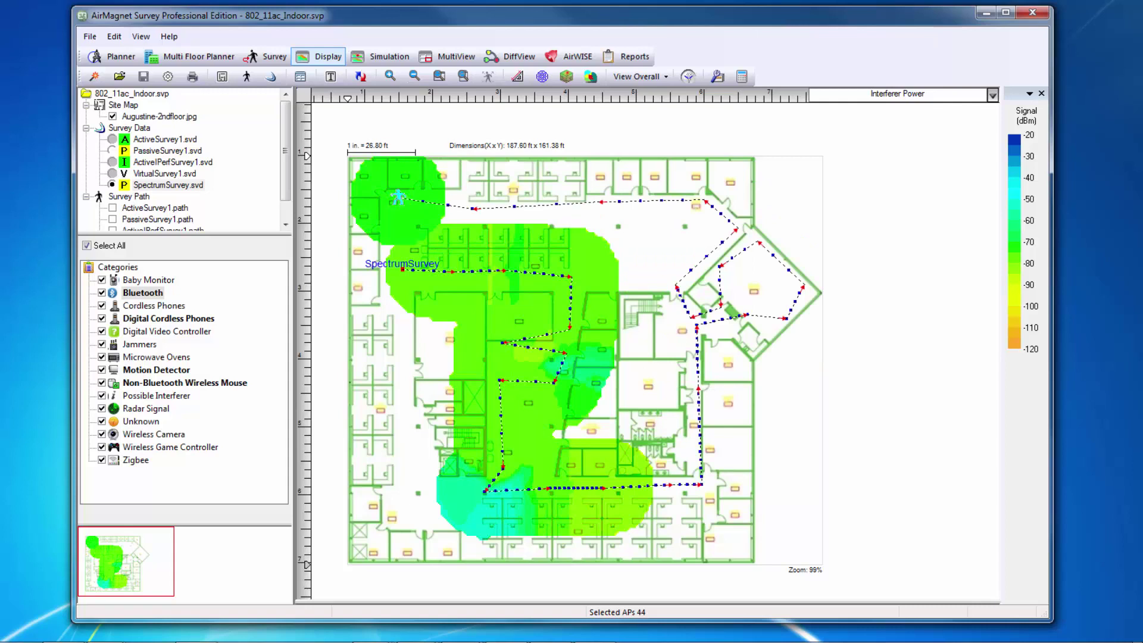
click(168, 319)
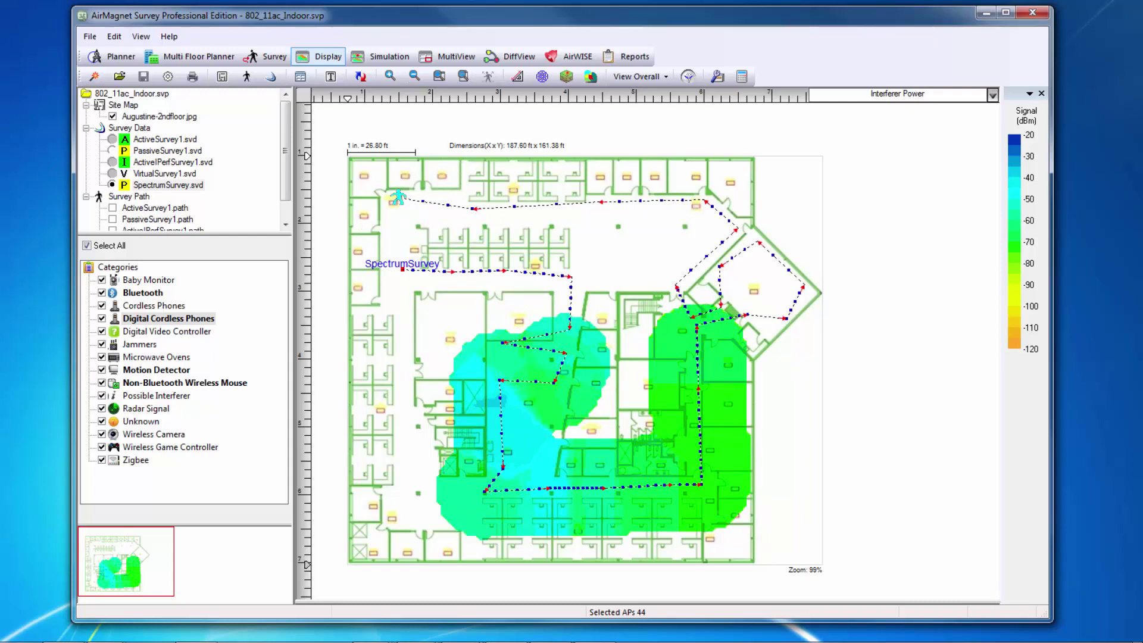
click(156, 370)
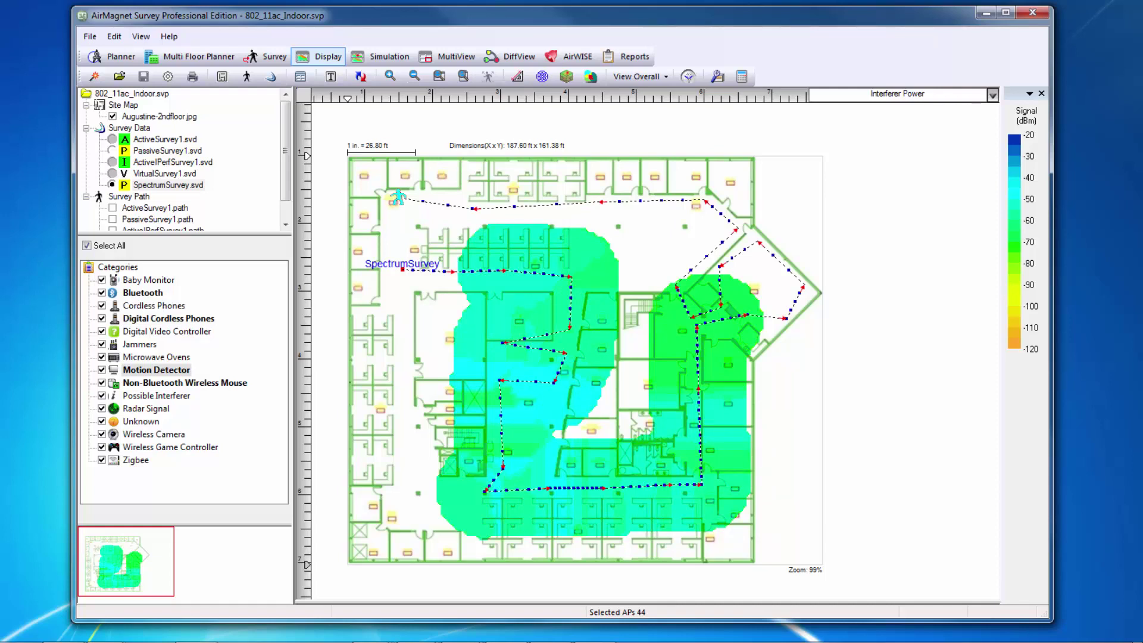
click(184, 382)
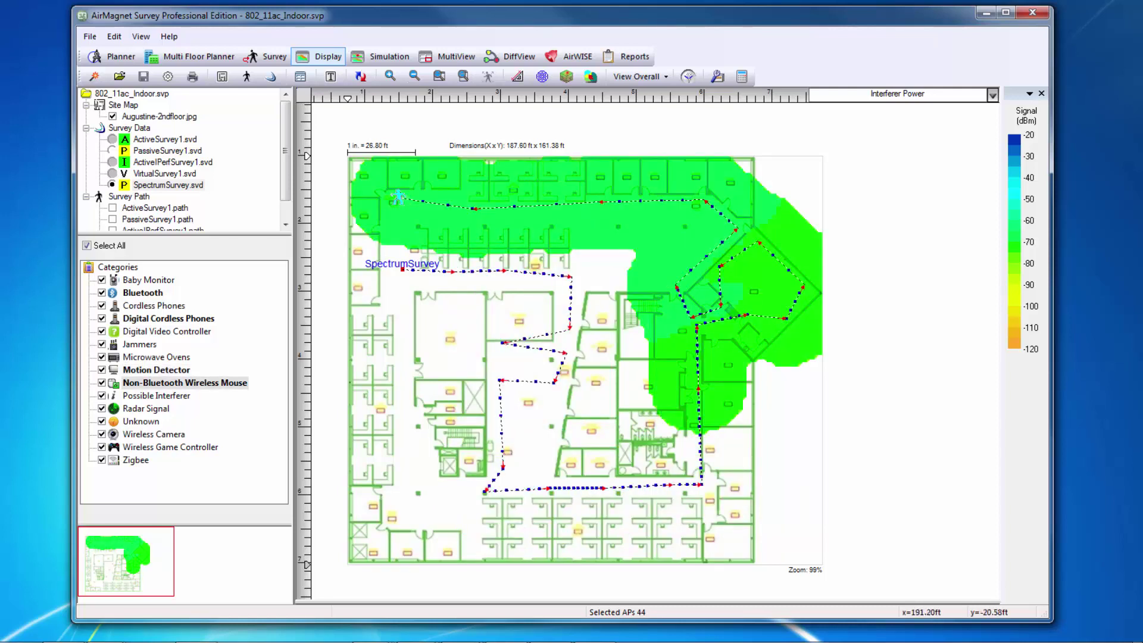
Switch to PassiveSurvey1 data and show the 802.11ac Max MCS (AP Tx) map
click(112, 150)
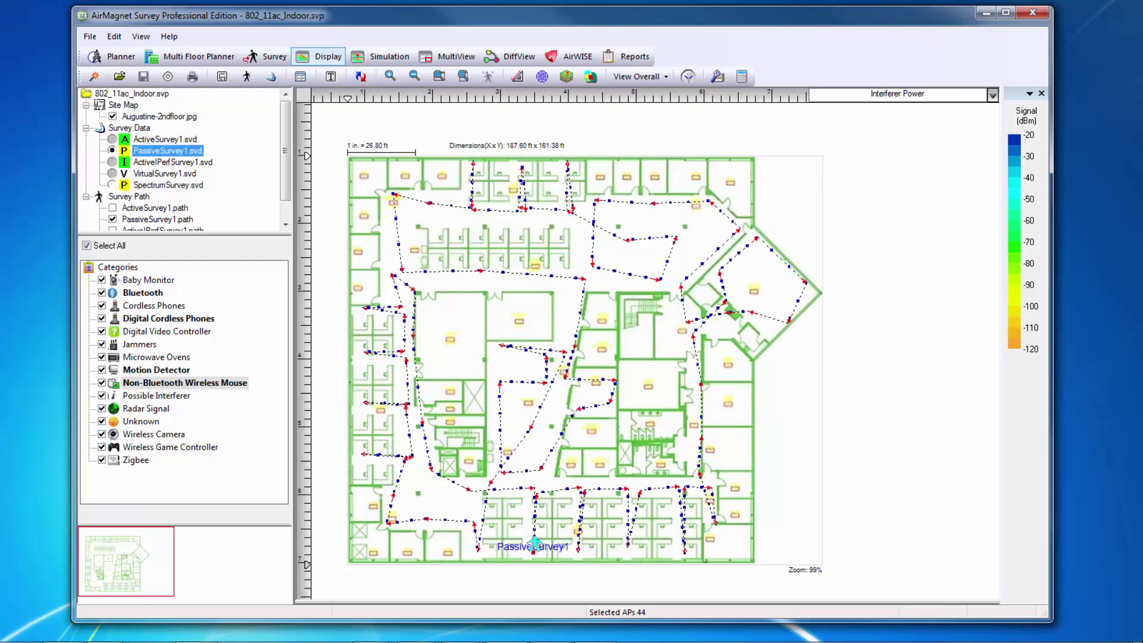
click(992, 95)
mouse_move(851, 222)
click(720, 221)
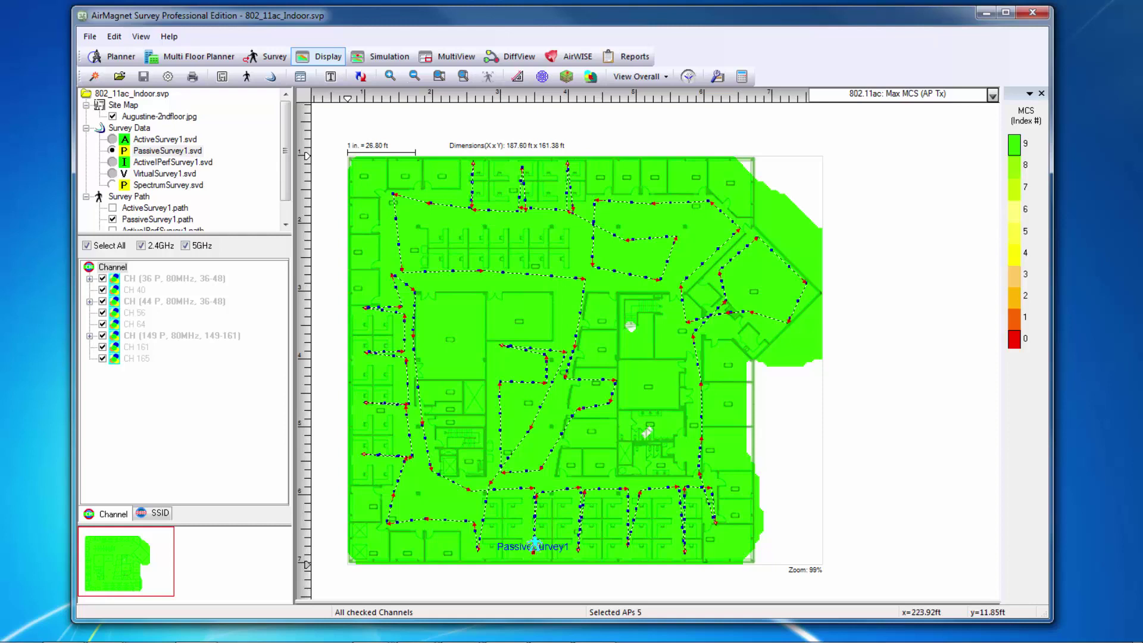
Show the Max MCS (AP Rx) map, then the Channel Overlap 802.11ac map
click(992, 96)
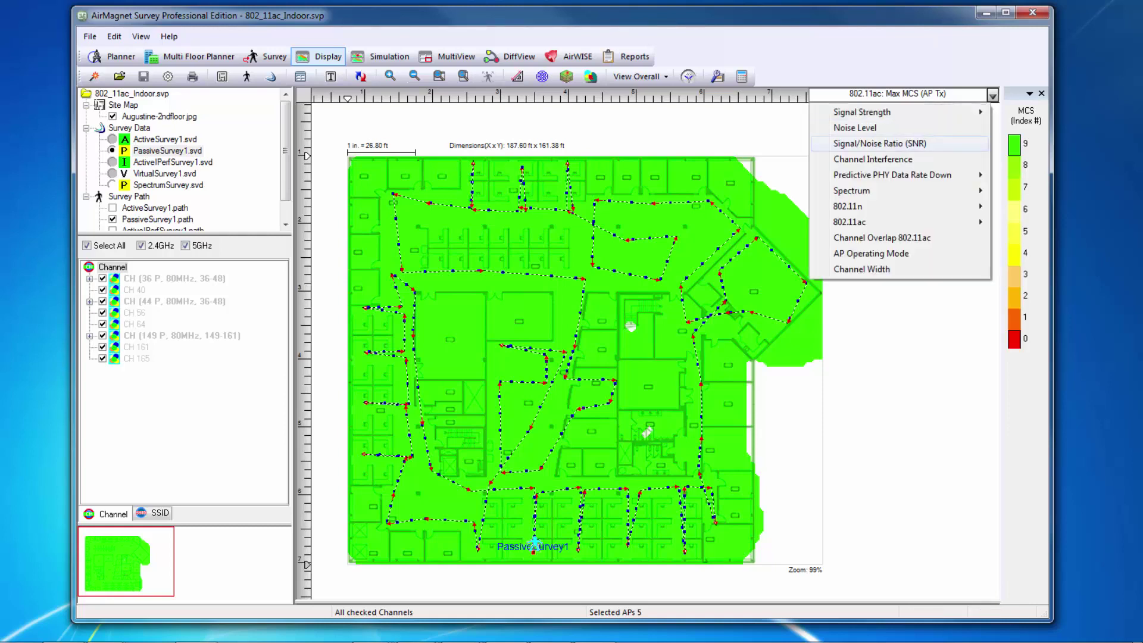
mouse_move(863, 222)
click(798, 237)
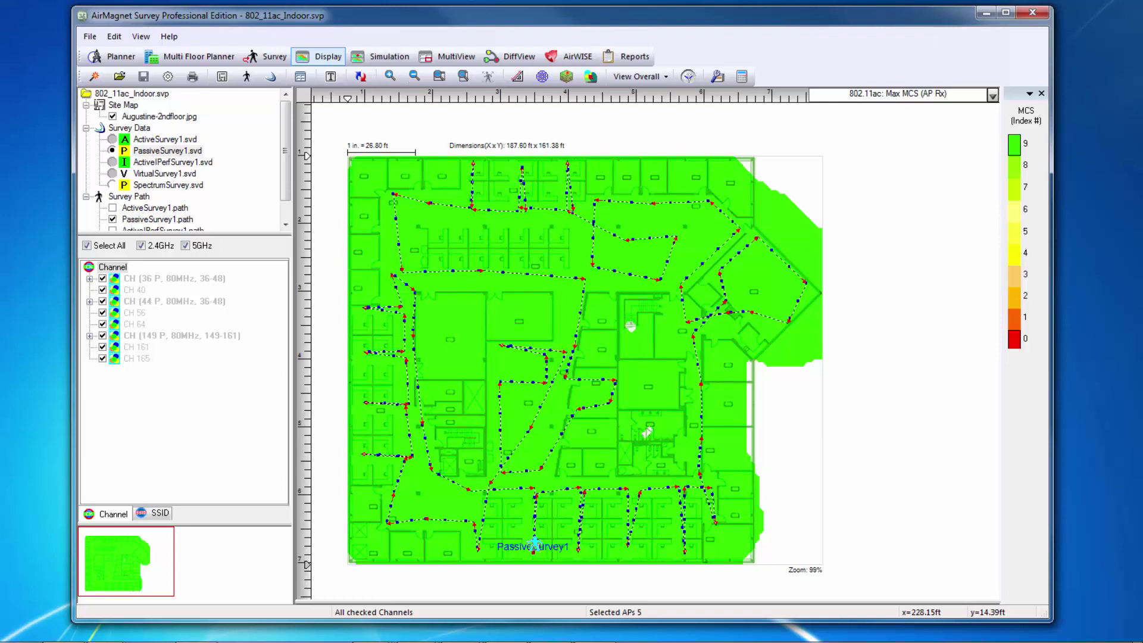
click(992, 95)
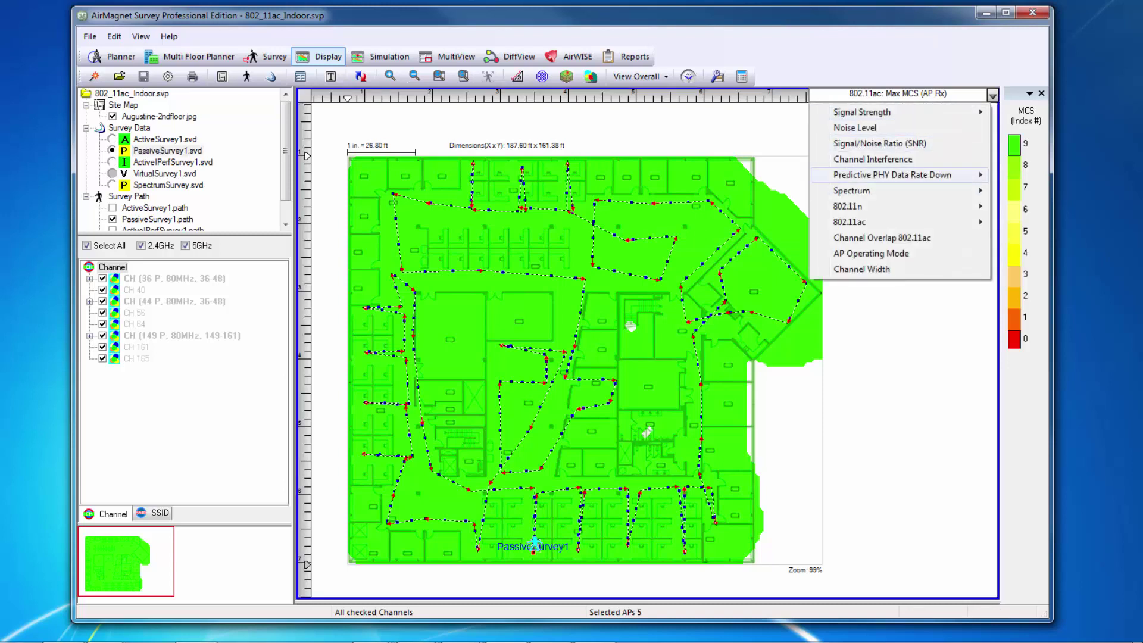
click(871, 238)
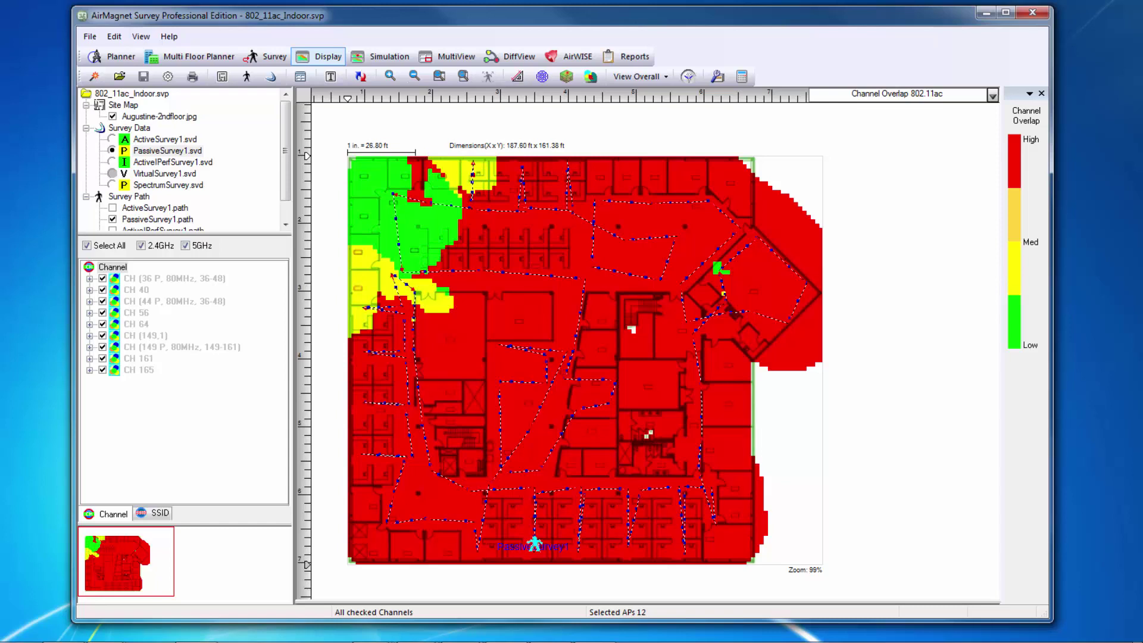
Bring up the heat map type list from the Channel Overlap 802.11ac view
click(992, 96)
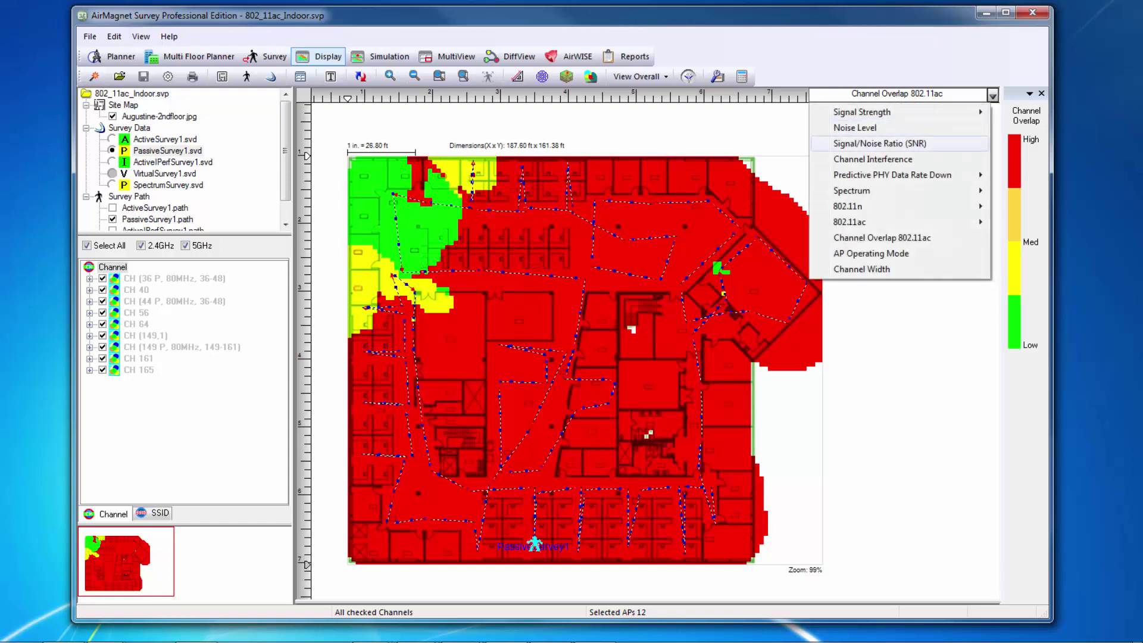
Show the AP Operating Mode map and uncheck Legacy and Greenfield HT access points
click(871, 253)
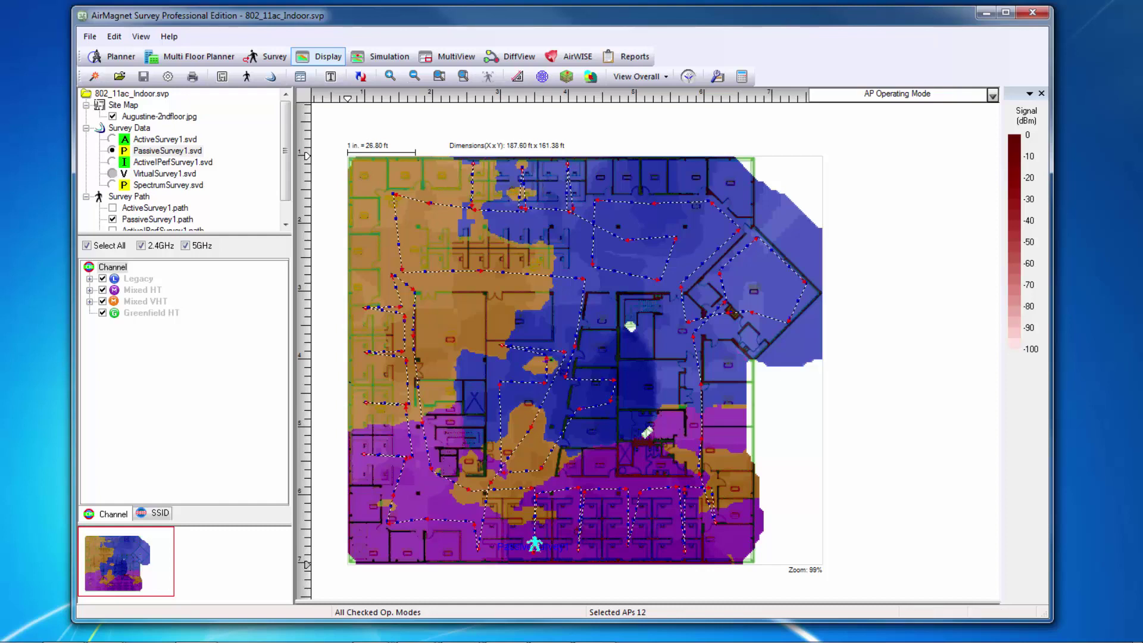
click(102, 278)
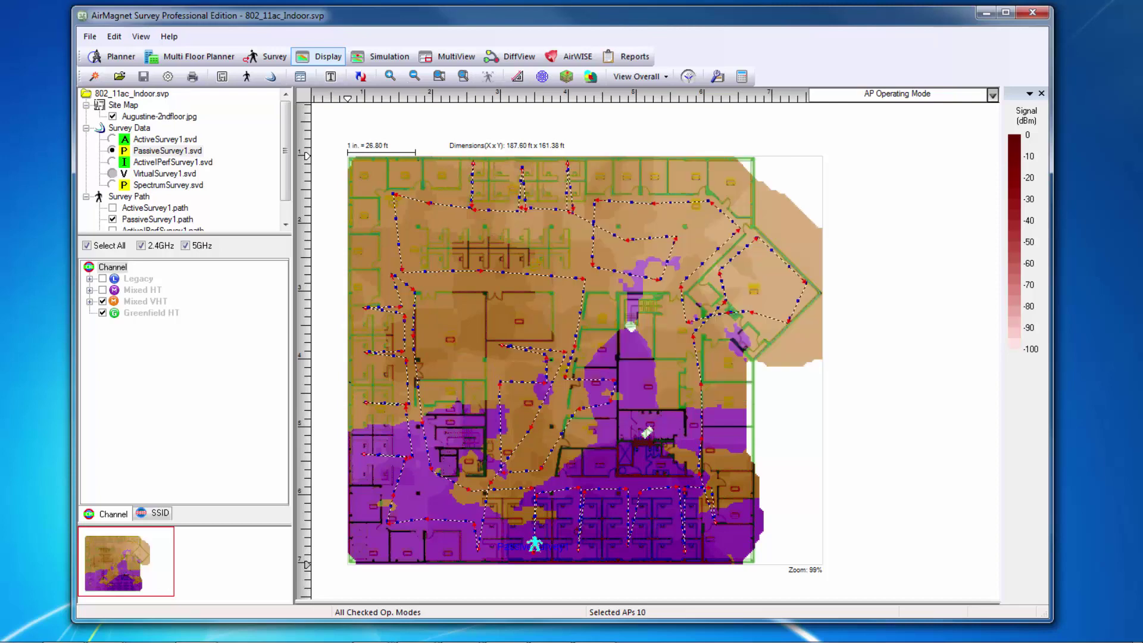
click(102, 312)
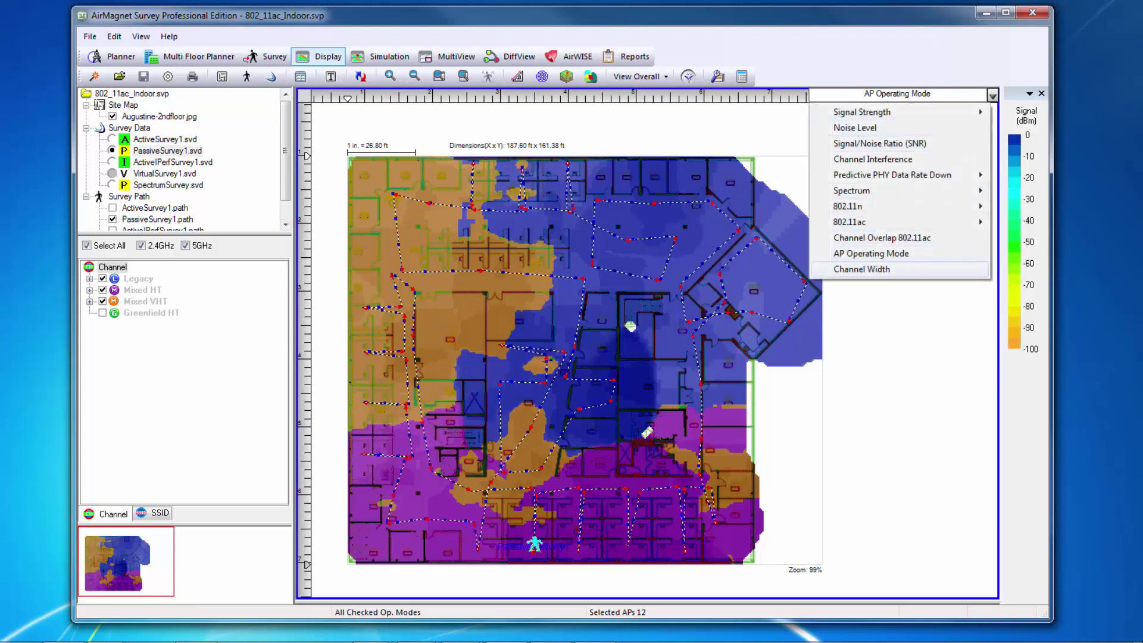
Display the Channel Width map and uncheck 20 MHz (Legacy) in the Channel tree
click(861, 269)
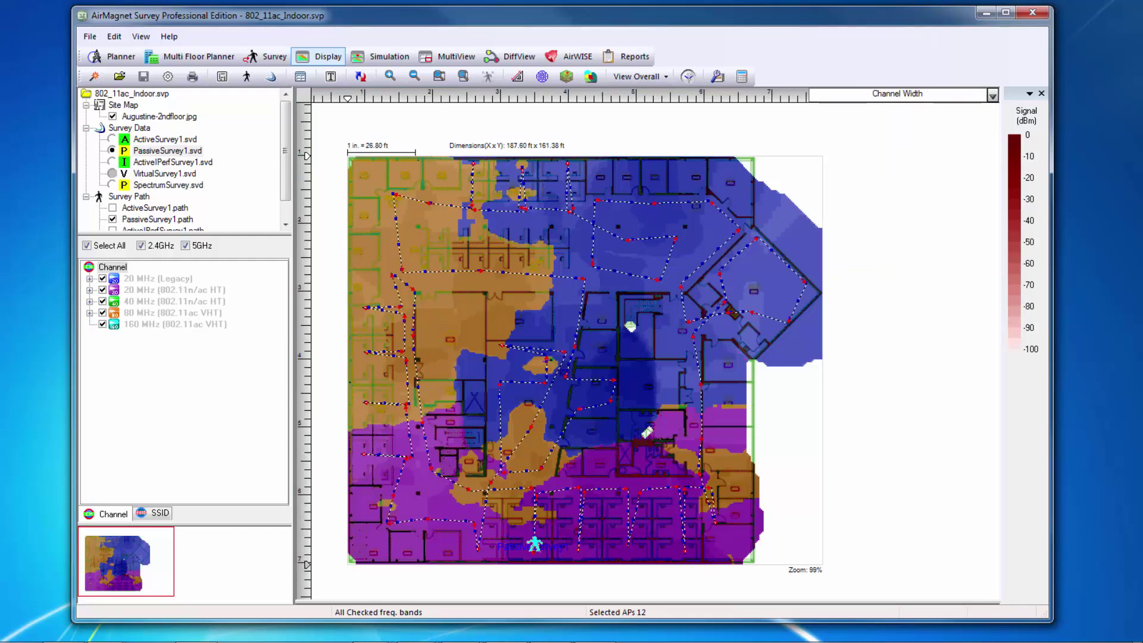
click(103, 278)
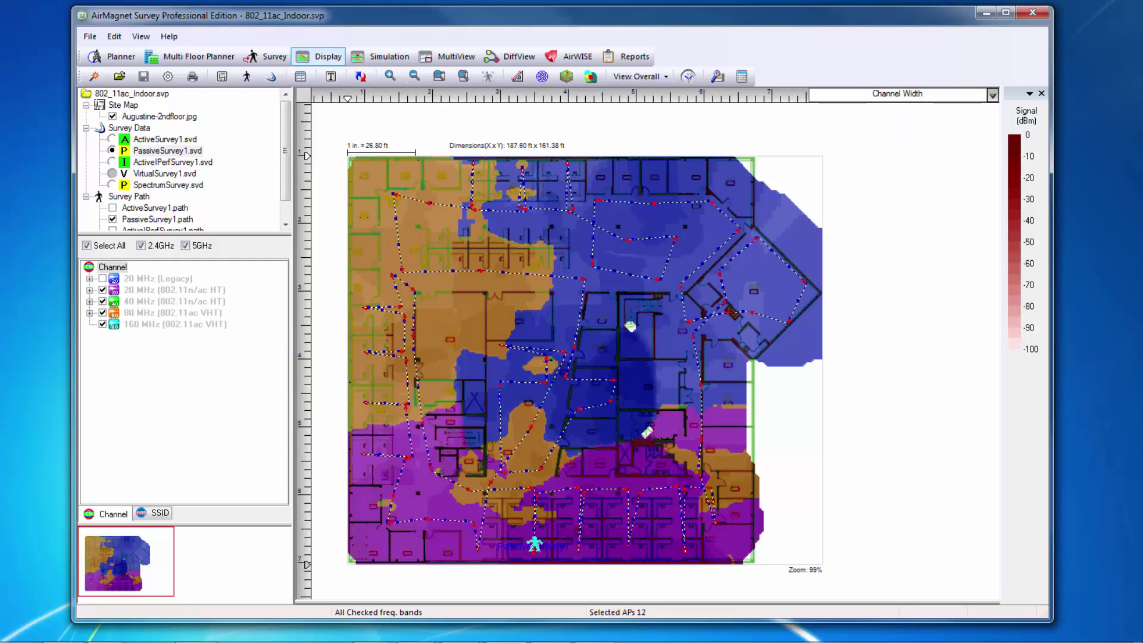